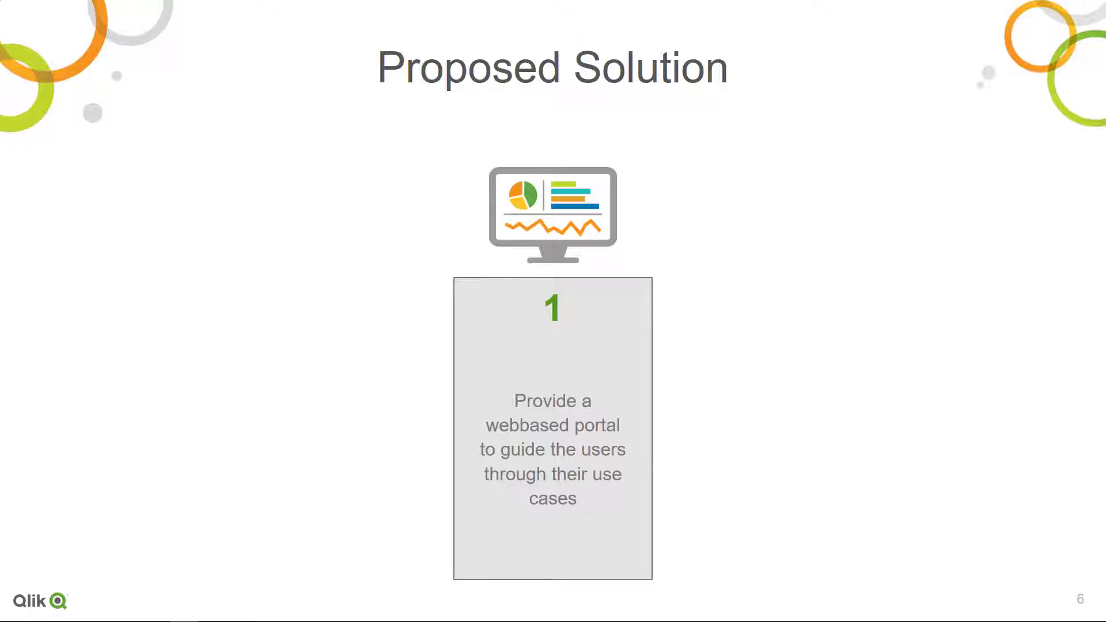
Step: Reveal the second point, on integrating value-added services, on the slide
key("Right")
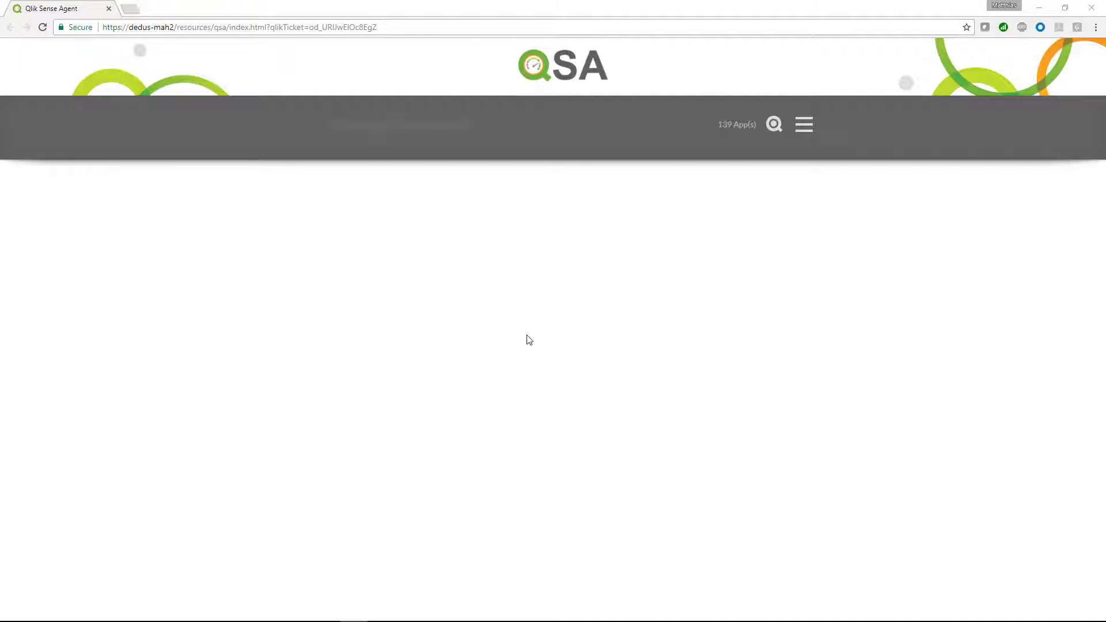
Step: Search the Qlik Sense Agent apps for 'sales'
left_click(457, 127)
type("sal")
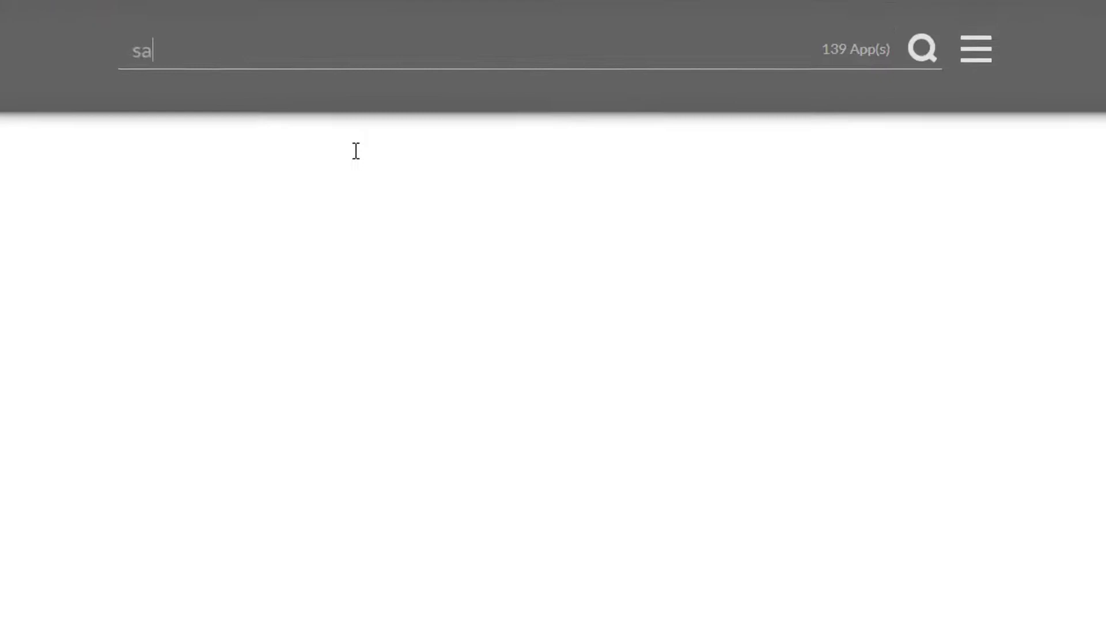
type("es")
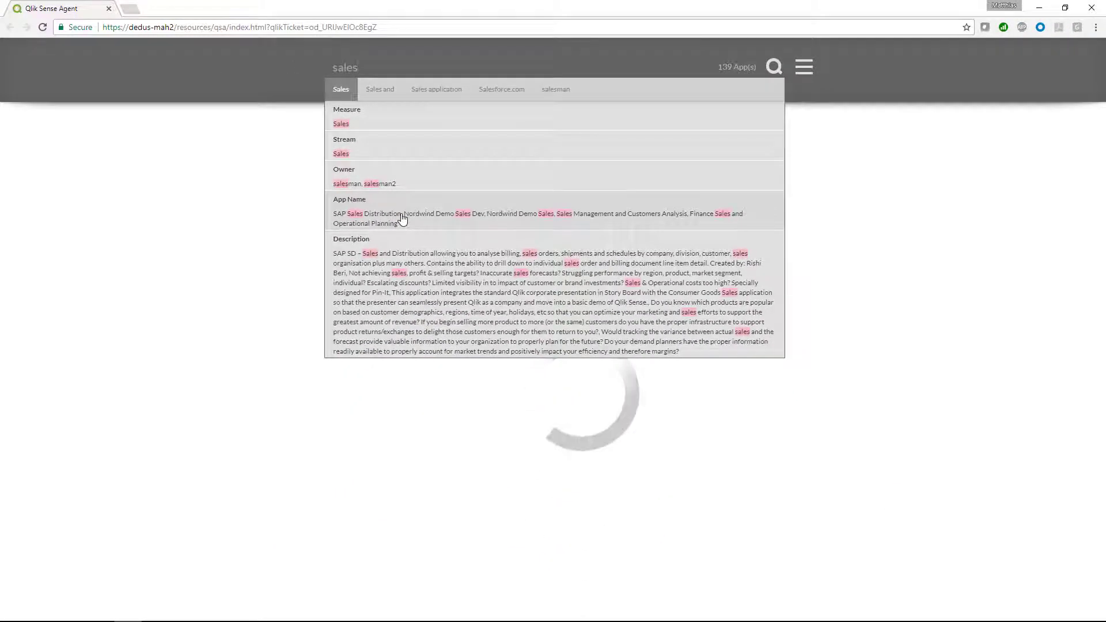
Step: Narrow the portal to the 7 'sales' apps and open the Nordwind Demo sales Dev options
left_click(402, 218)
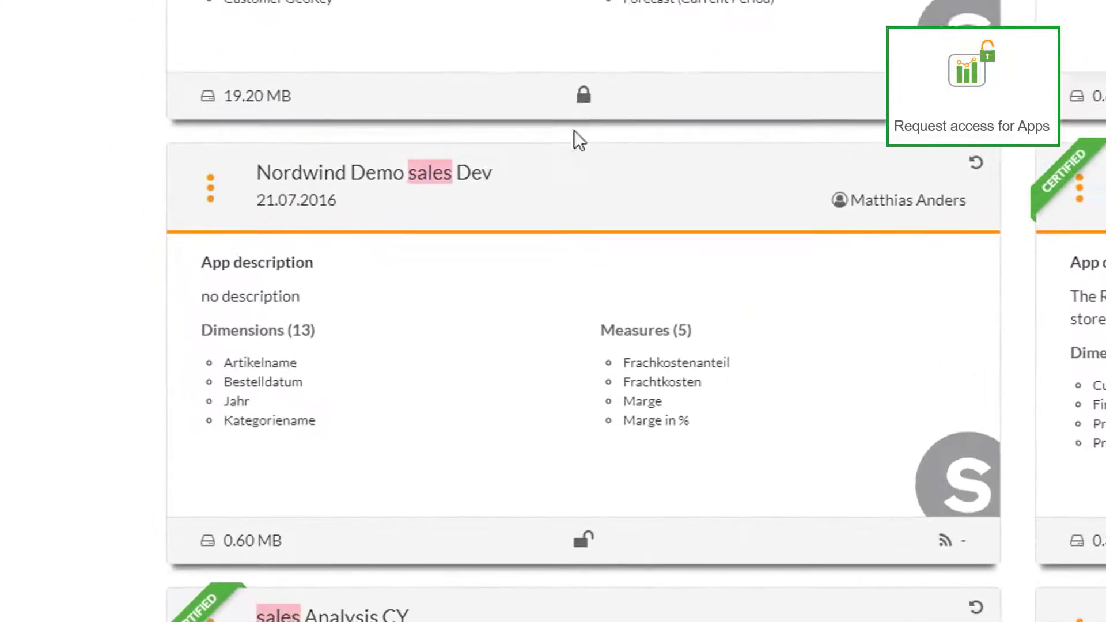
left_click(210, 194)
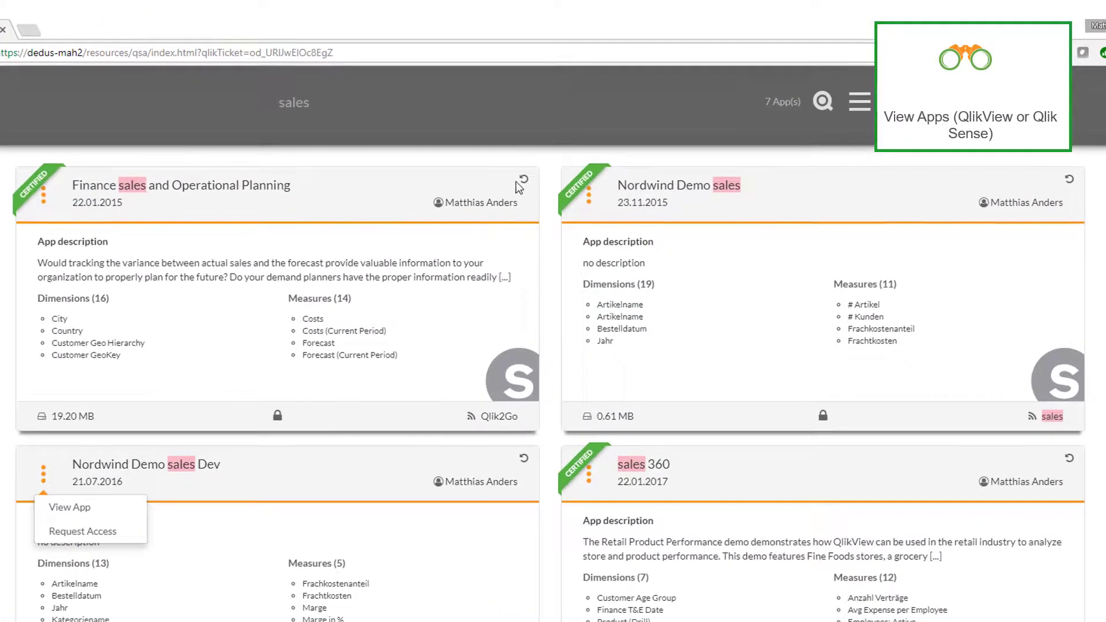
Step: Flip the Finance sales and Nordwind Demo sales cards to browse their chart previews
left_click(520, 180)
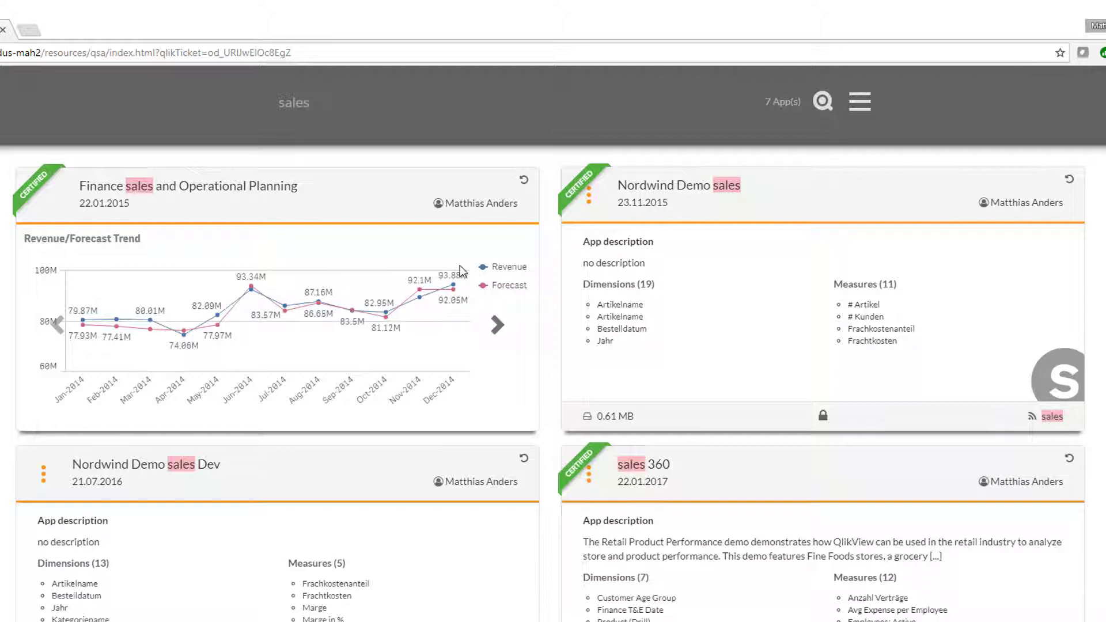
left_click(498, 326)
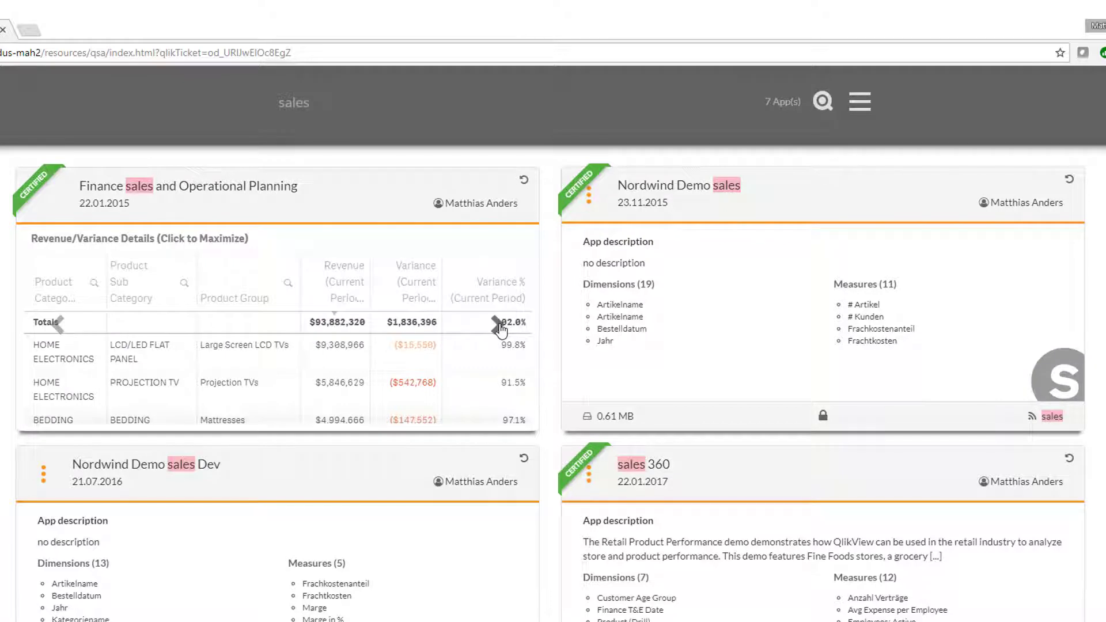
left_click(1070, 181)
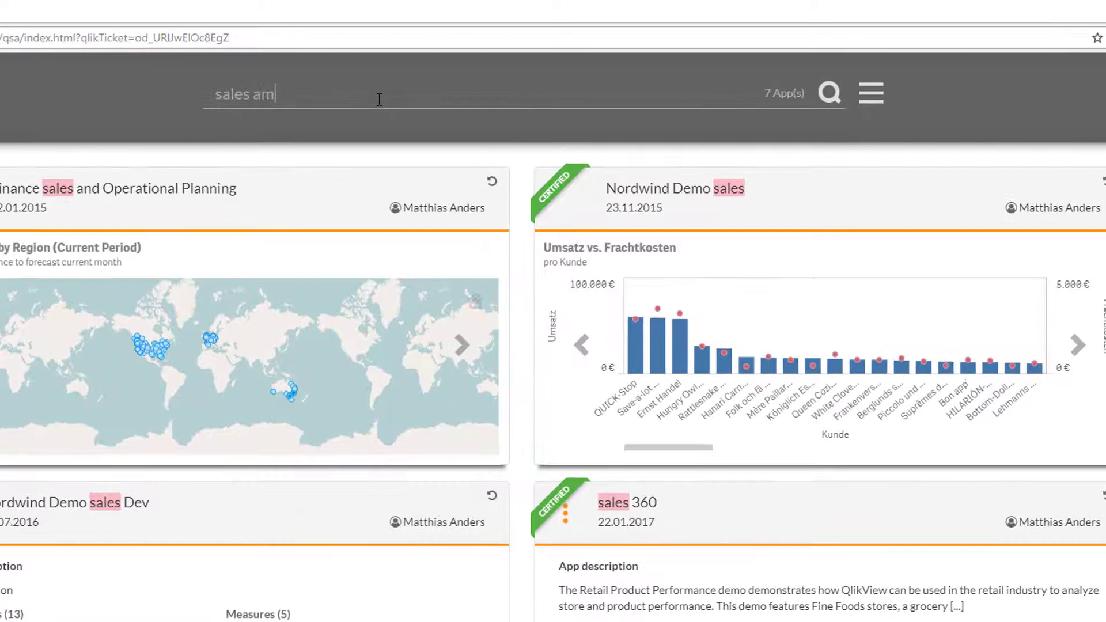
Step: Run the 'sales amount' search and keep only the 4 Sales Amount apps
key("Return")
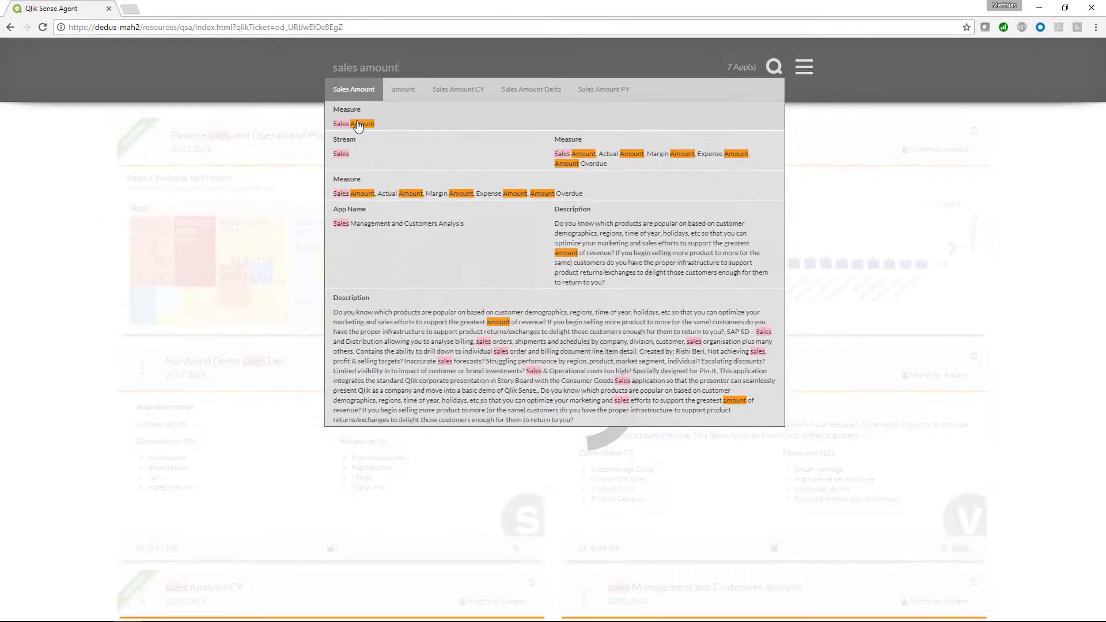
left_click(275, 166)
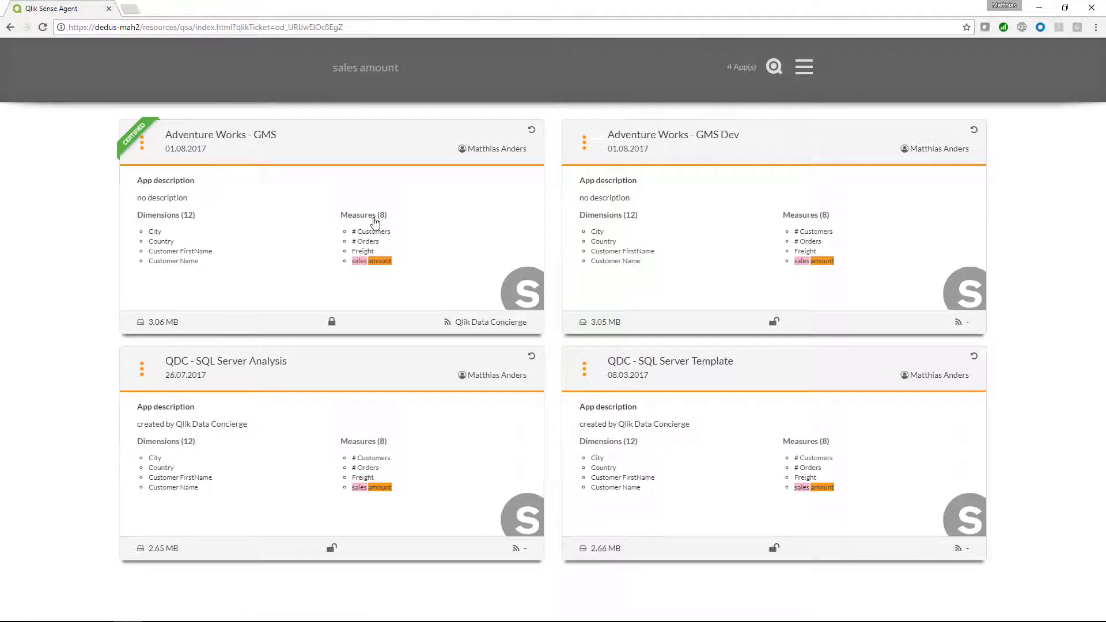
mouse_move(376, 221)
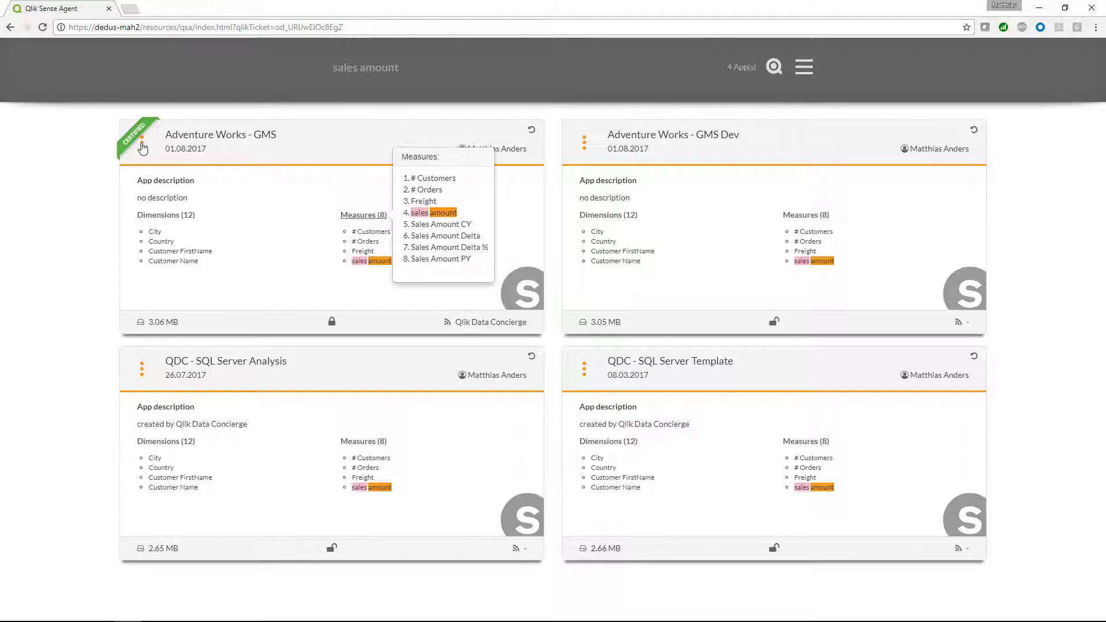
Step: Create a self-service copy of the Adventure Works - GMS app
left_click(142, 149)
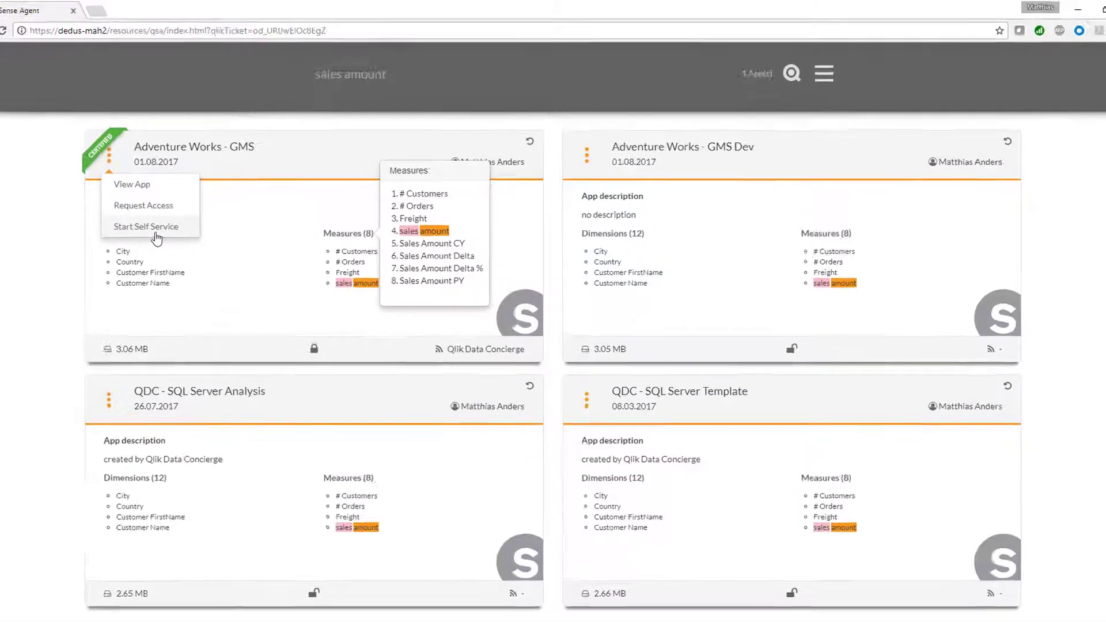
left_click(173, 212)
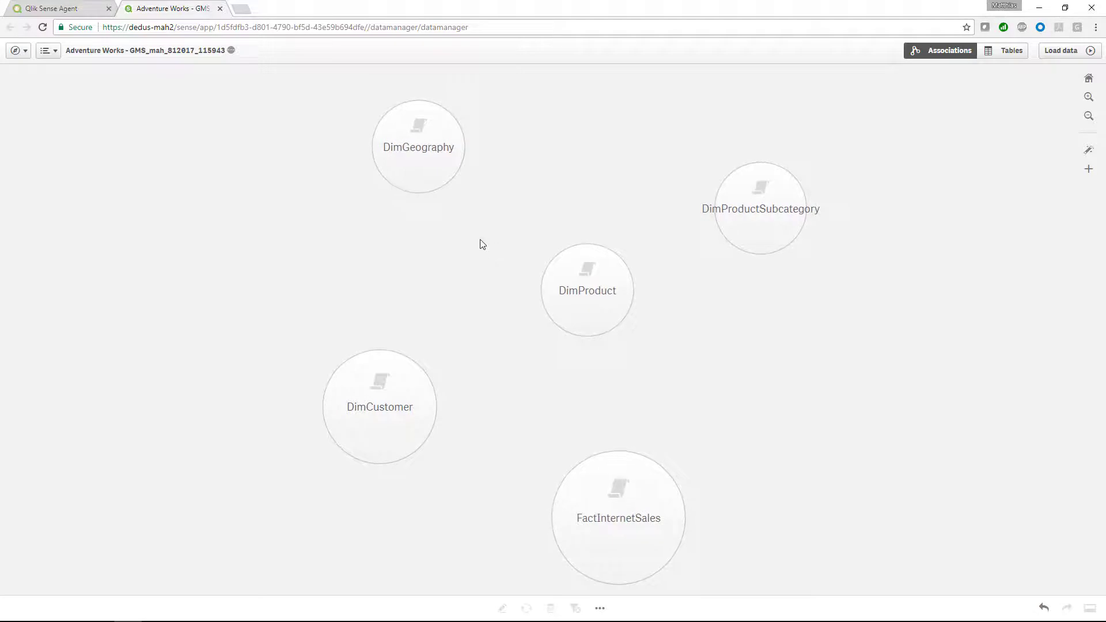
Step: Add the ProductCategory table to the copied app's data model
left_click(602, 609)
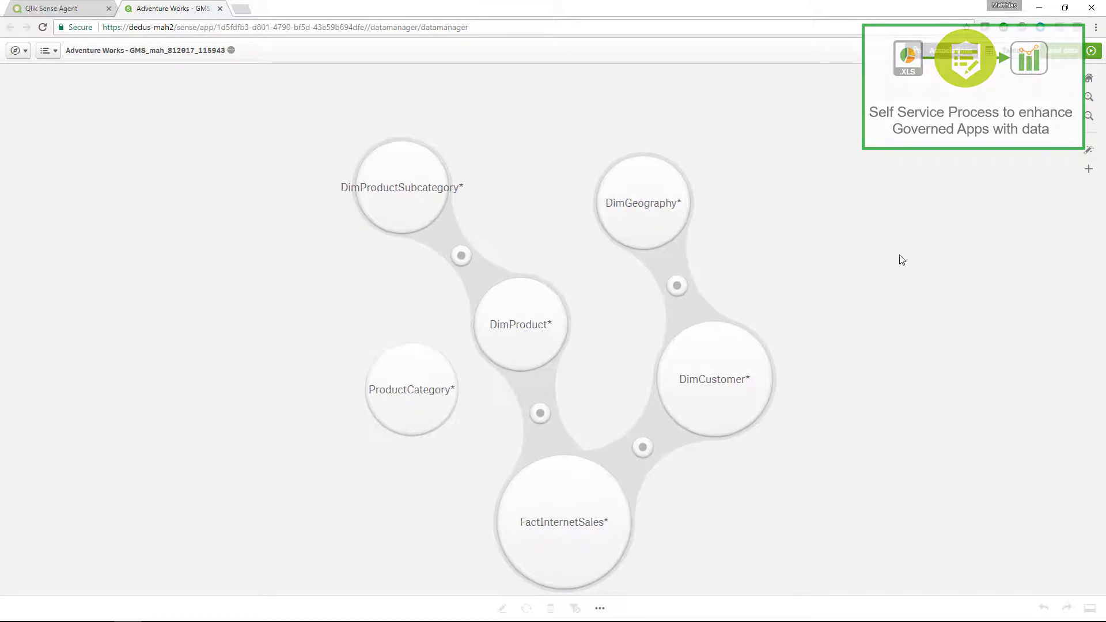
Step: Apply the recommended association linking ProductCategory to DimProductSubcategory
left_click(1089, 151)
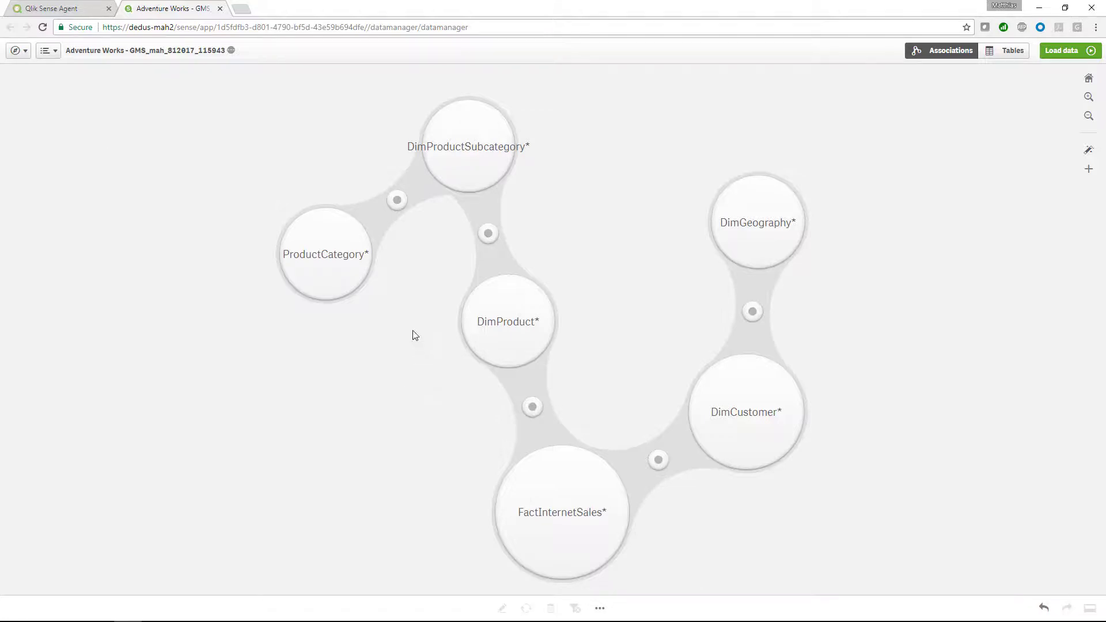
Step: Create a new sheet from the app overview and put it in edit mode
left_click(18, 51)
left_click(30, 80)
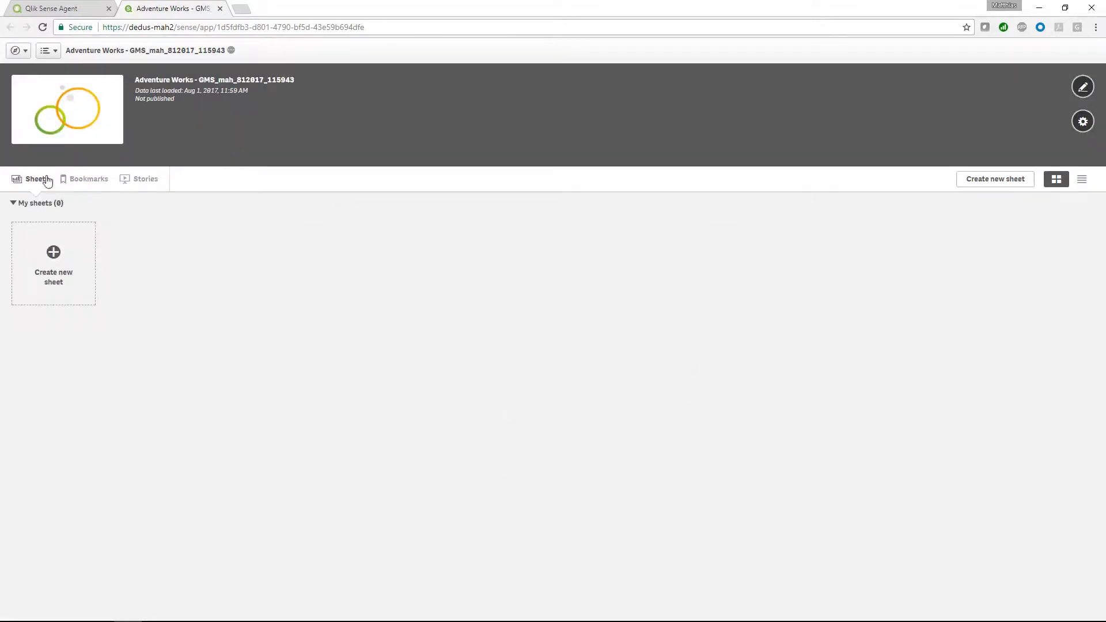
left_click(81, 252)
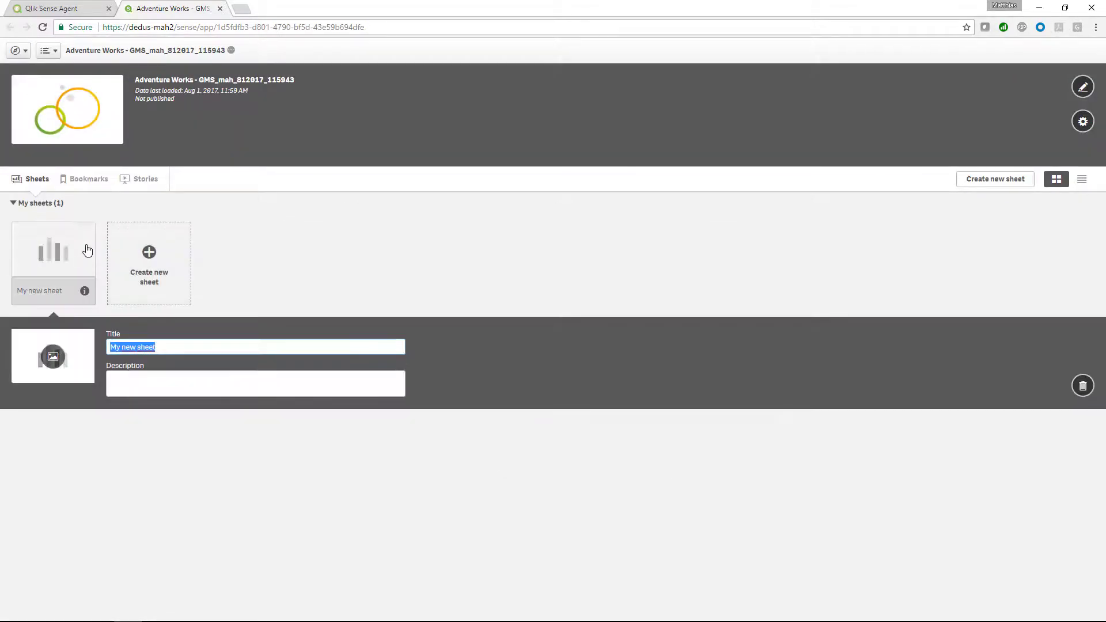
left_click(81, 249)
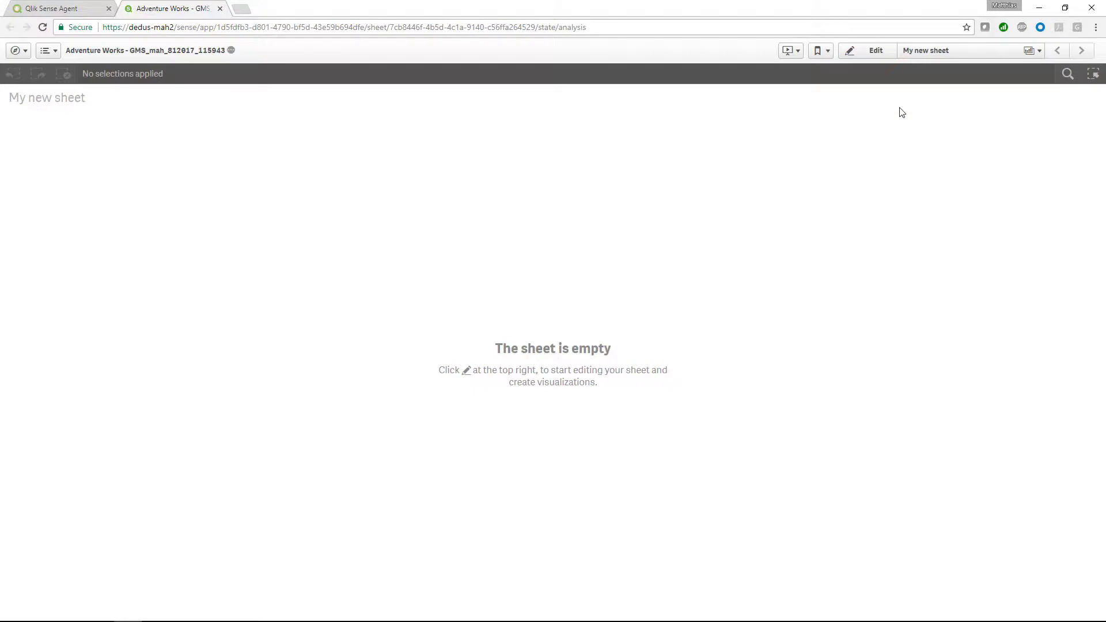
left_click(867, 55)
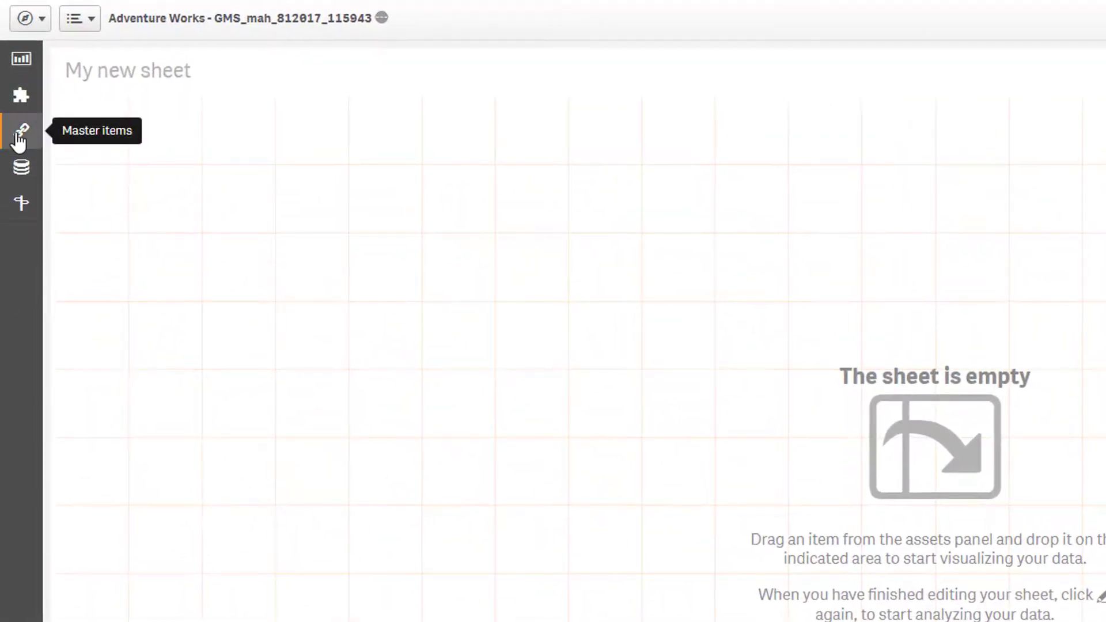
Step: Place Sales Amount and # Customers KPIs side by side in a top strip
left_click(20, 134)
left_click(113, 143)
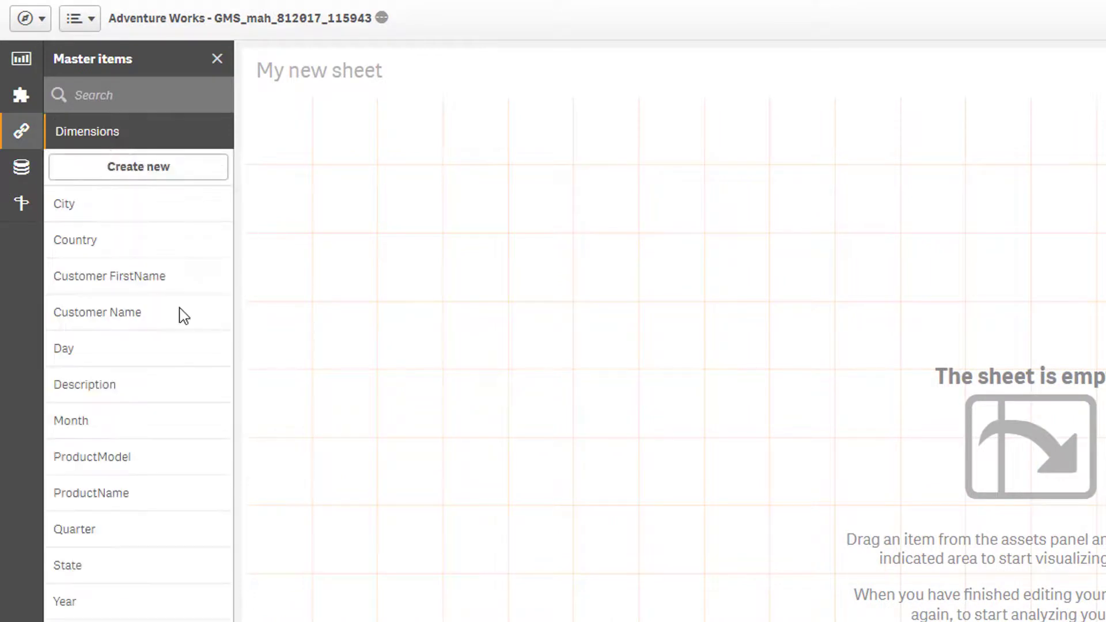
left_click(113, 167)
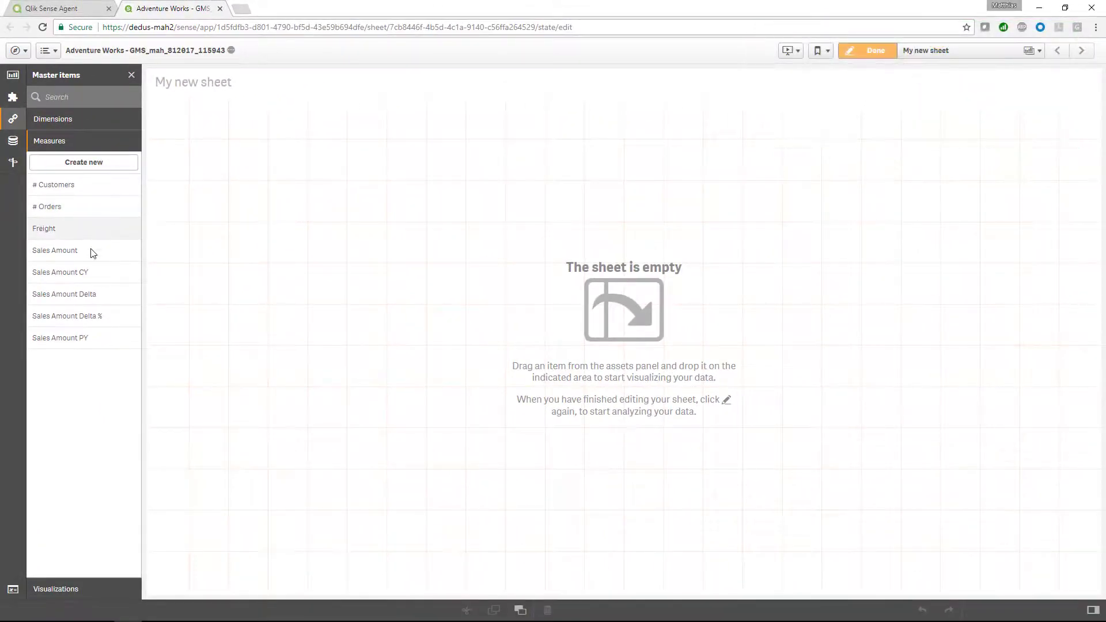
left_click_drag(123, 248, 254, 181)
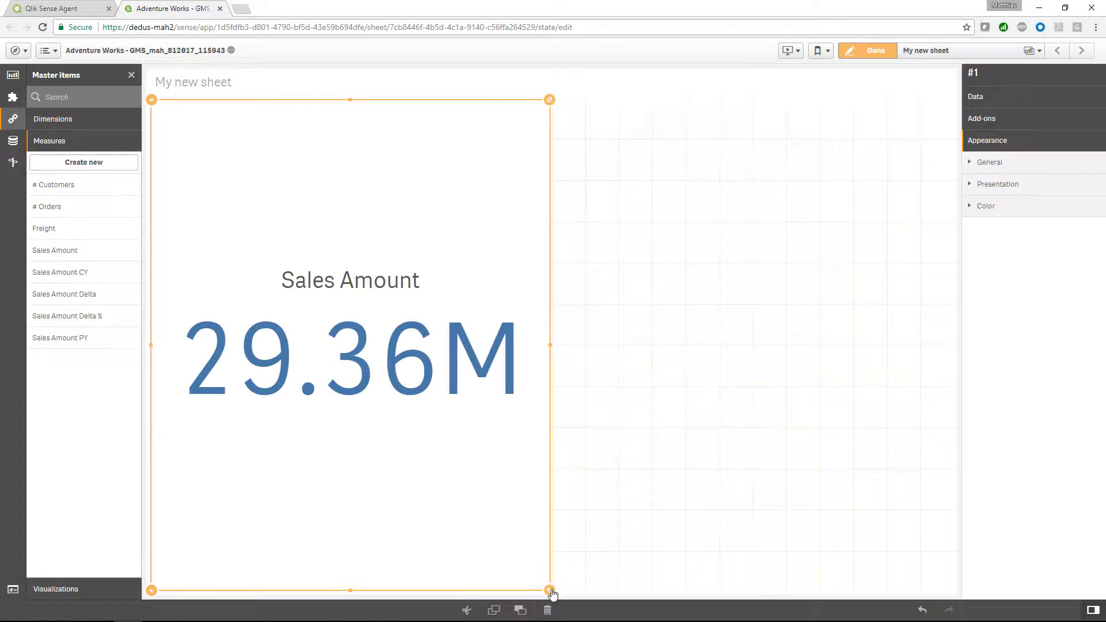
left_click_drag(550, 590, 551, 196)
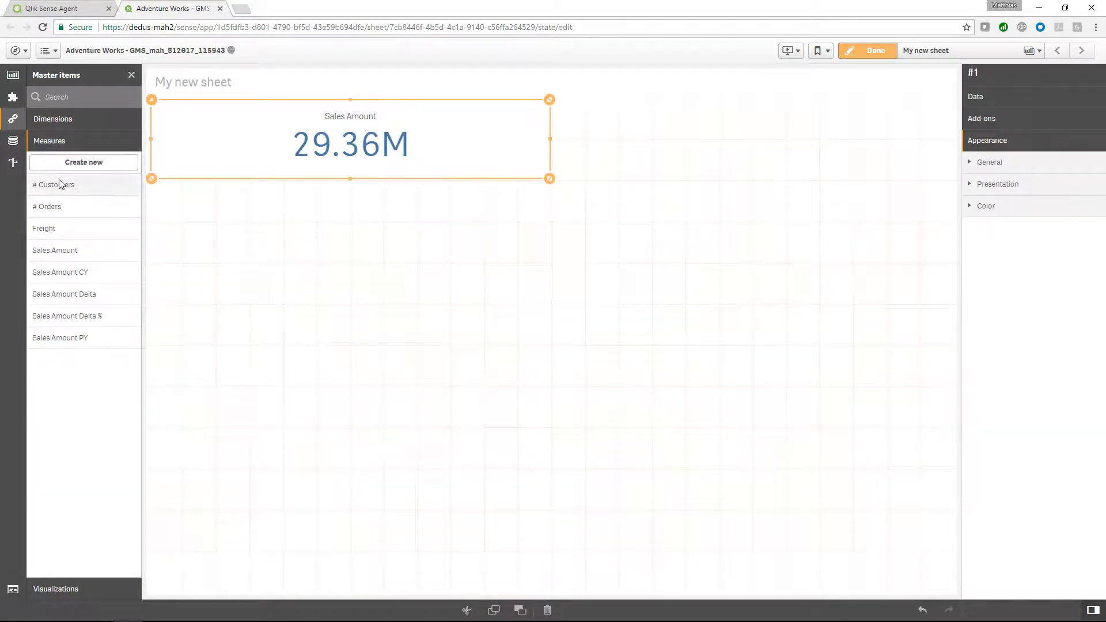
left_click_drag(61, 184, 703, 136)
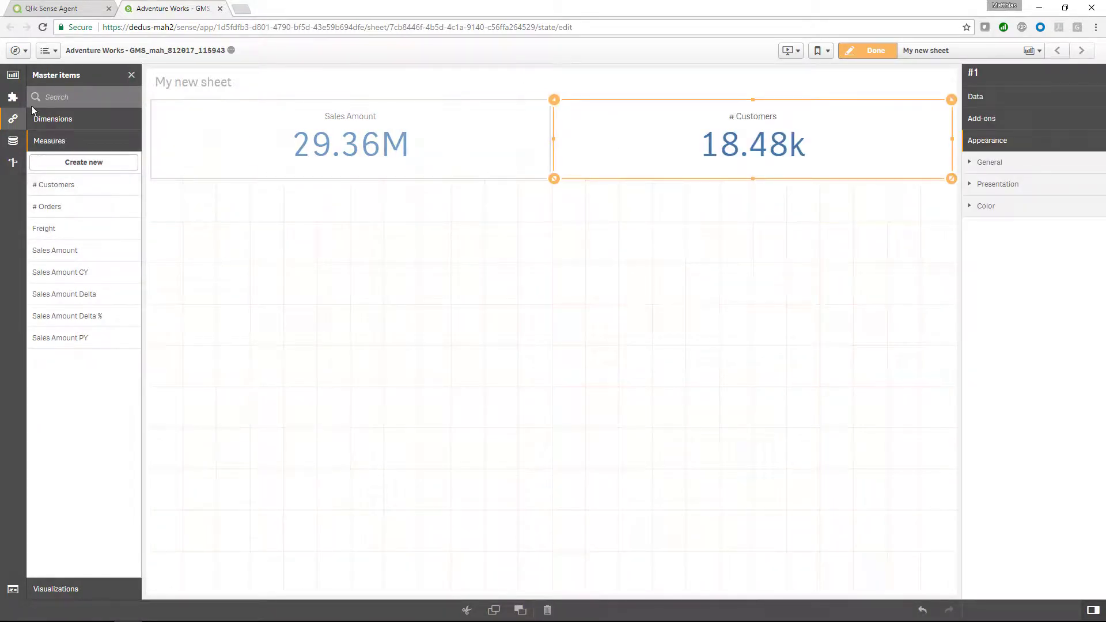
Step: Add a bar chart below the KPIs showing Sales Amount by City
left_click(12, 75)
left_click_drag(74, 120, 613, 425)
left_click(580, 392)
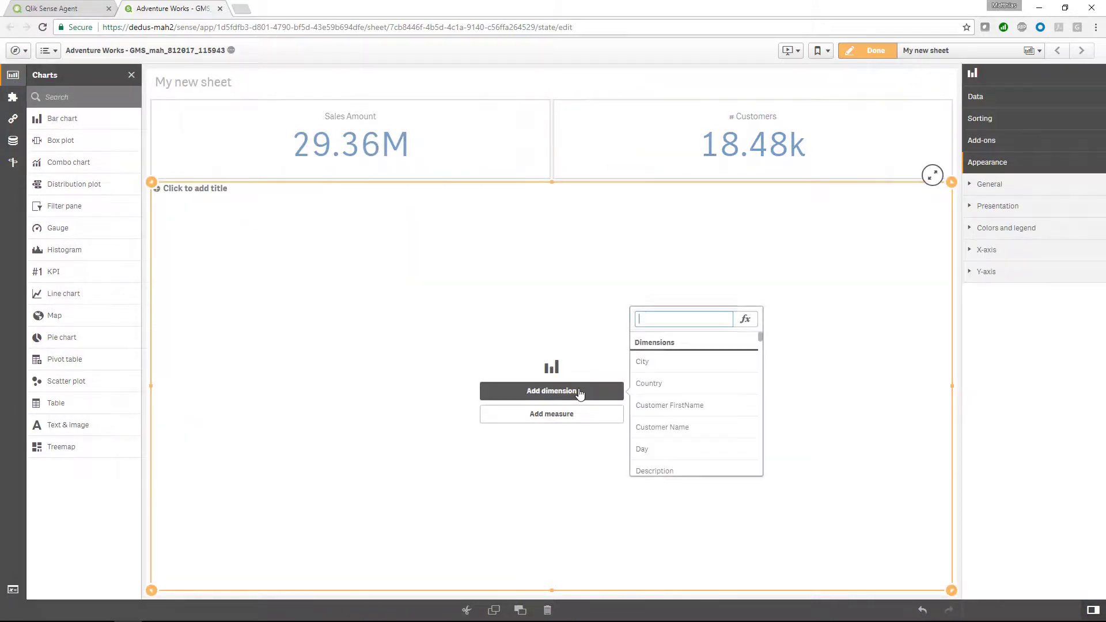
left_click(654, 367)
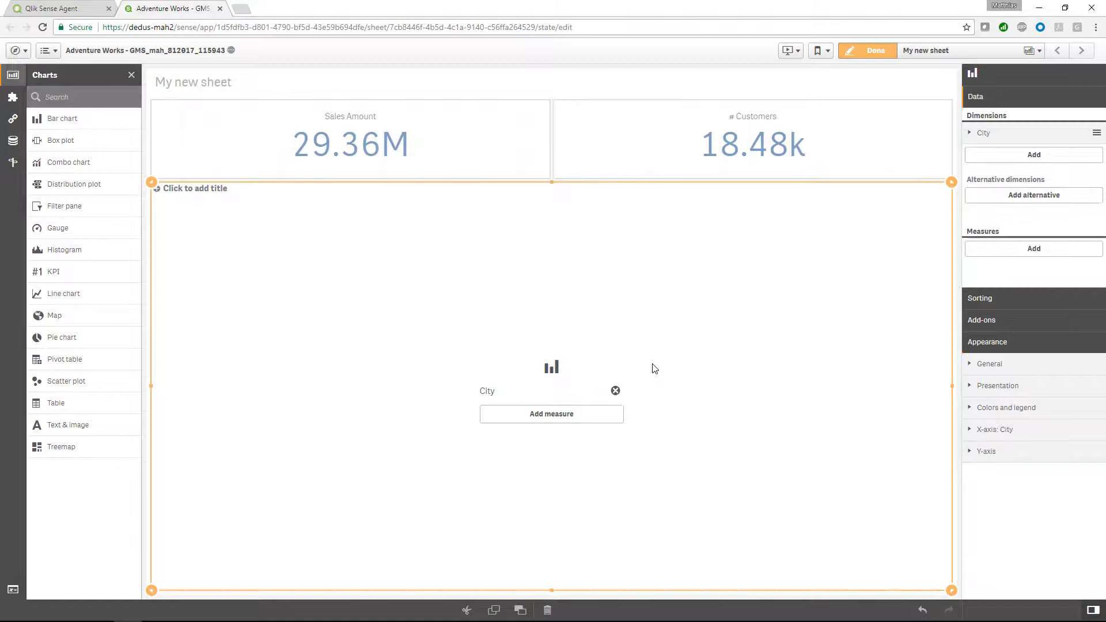
left_click(576, 417)
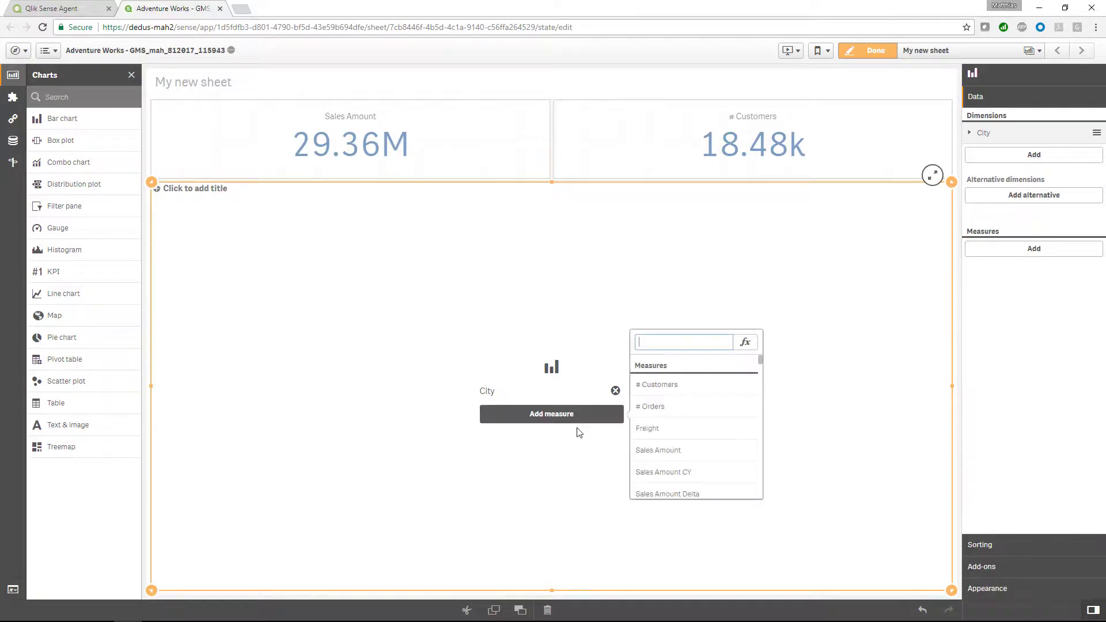
left_click(667, 453)
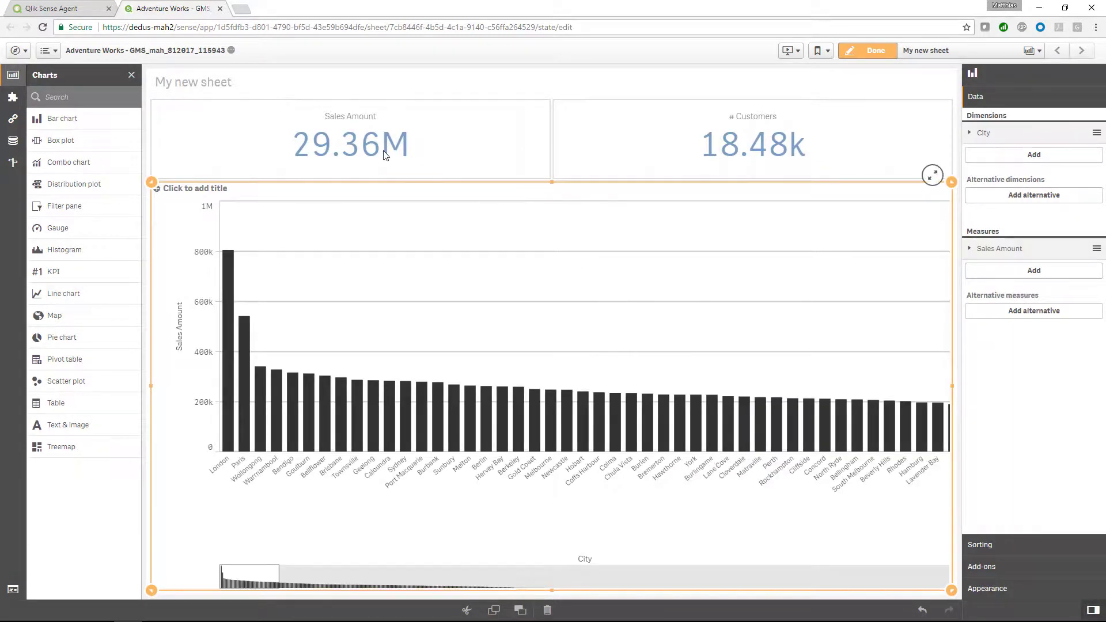
left_click(58, 10)
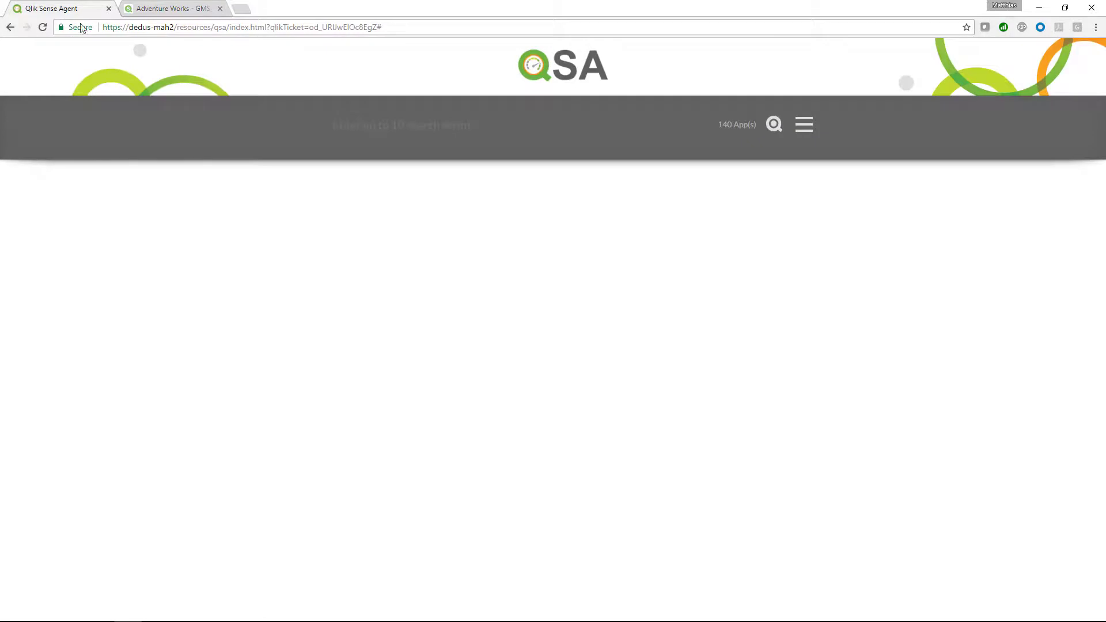
Step: Enable the certified-apps-only filter, cutting the list from 140 to 21 apps
left_click(807, 128)
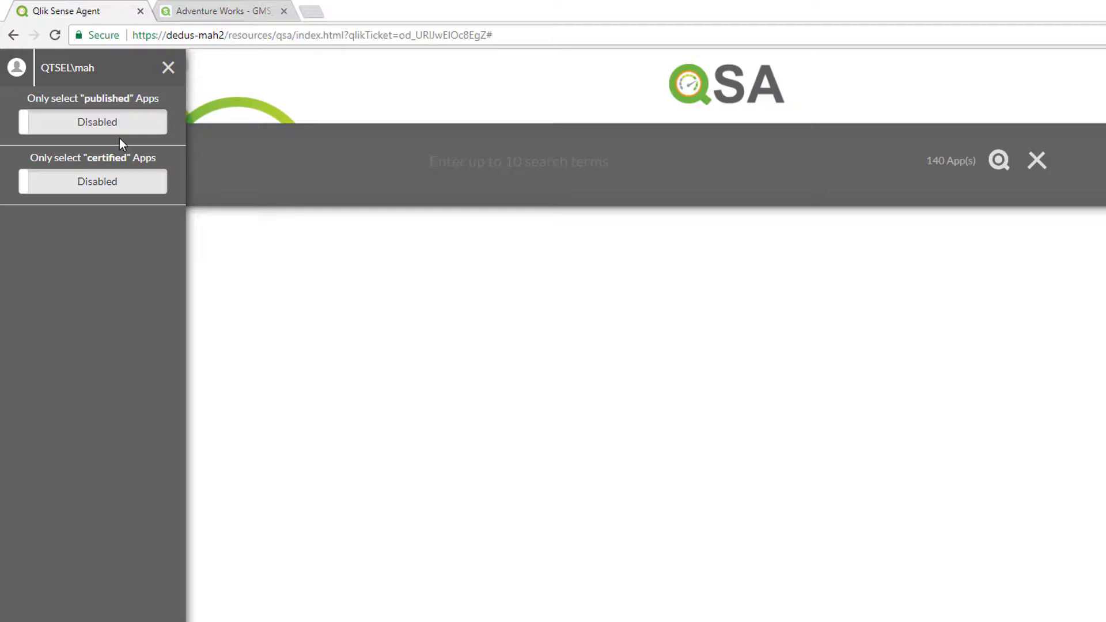
left_click(99, 189)
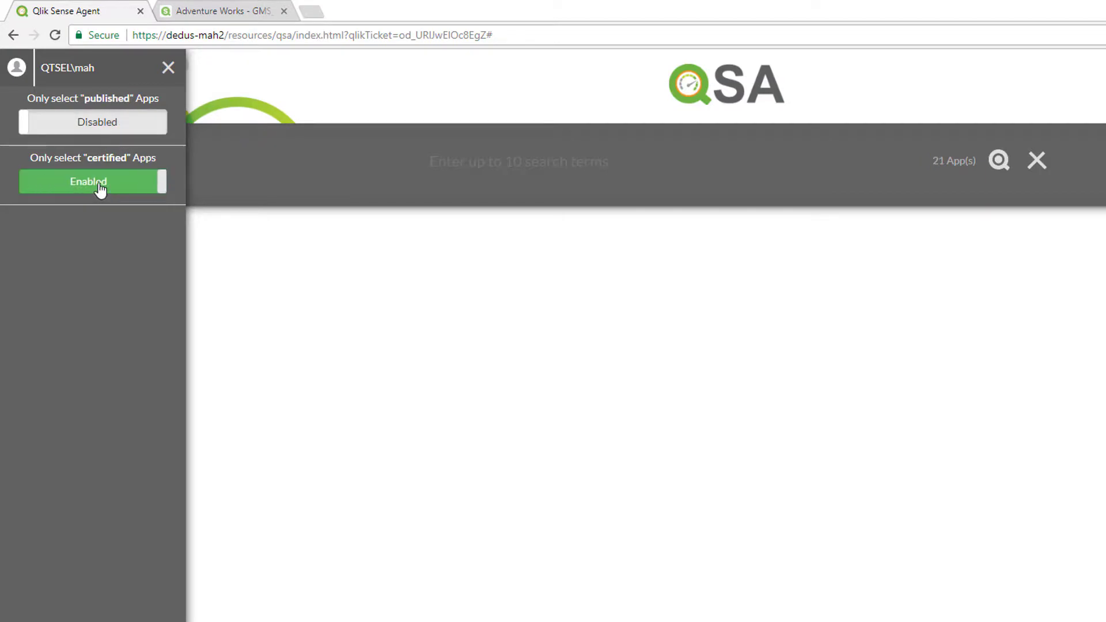